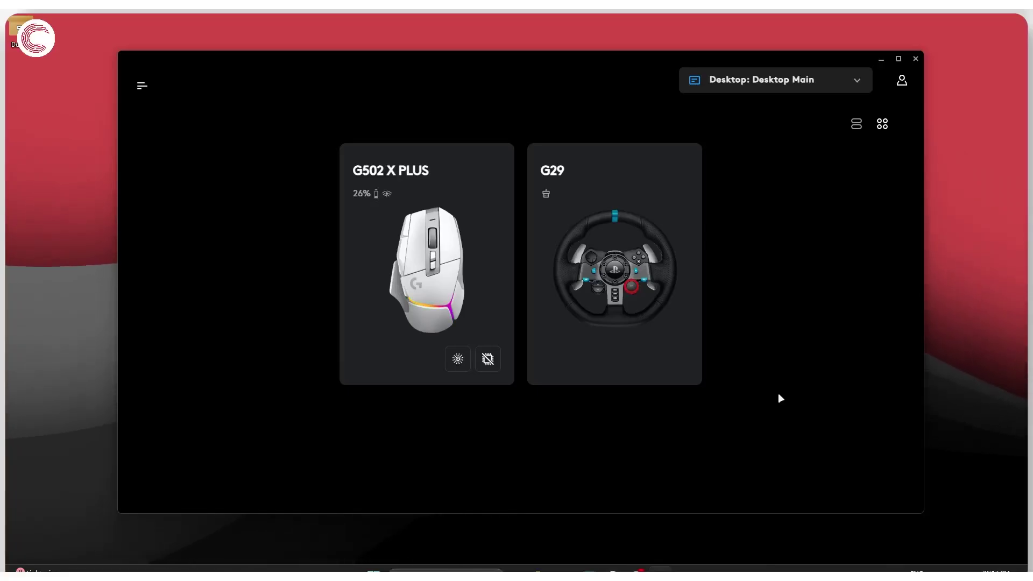
Step: Move the Logitech device window aside and launch Content Manager
{"action": "left_click_drag", "start_coordinate": [490, 60], "coordinate": [397, 35]}
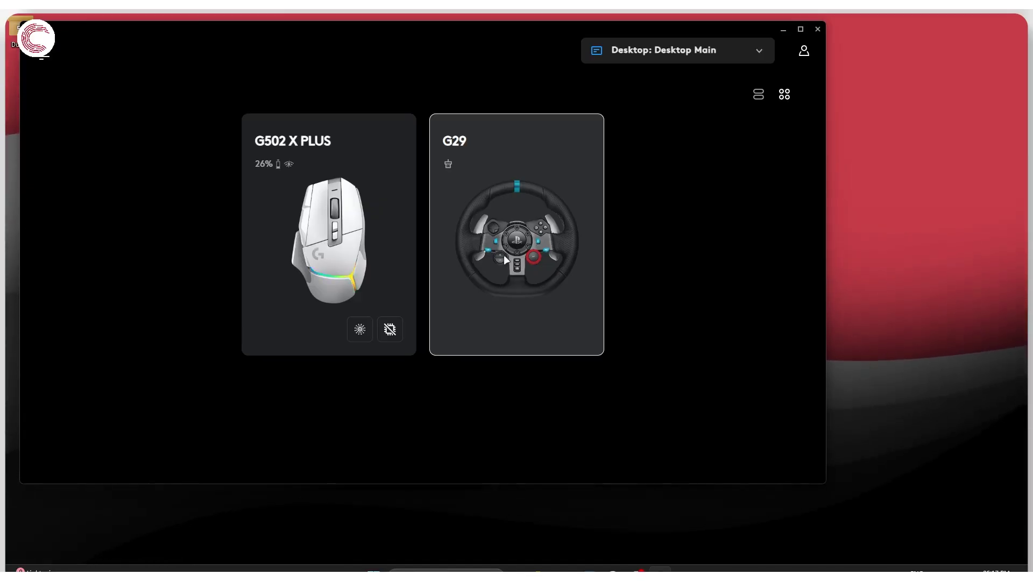
{"action": "key", "text": "super"}
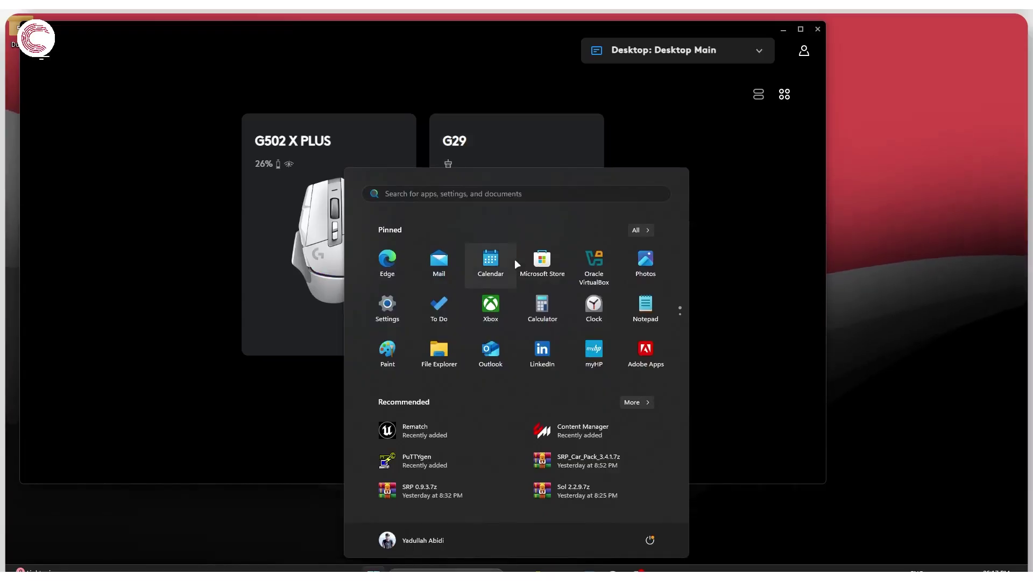
{"action": "left_click", "coordinate": [610, 427]}
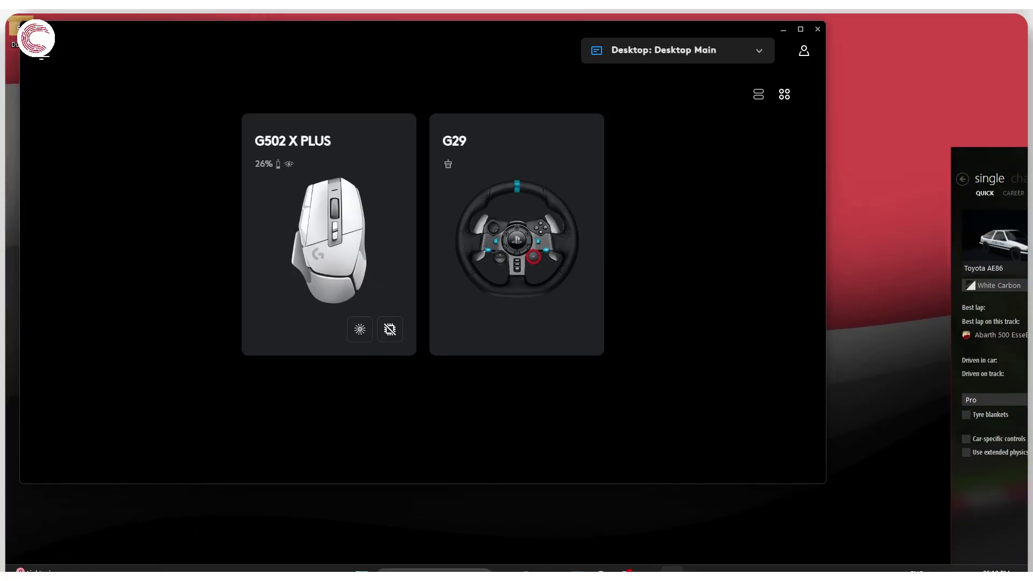
Step: Bring the Content Manager window fully into view, minimize the Logitech device window, and widen the Content Manager window
{"action": "left_click_drag", "start_coordinate": [1026, 155], "coordinate": [376, 59]}
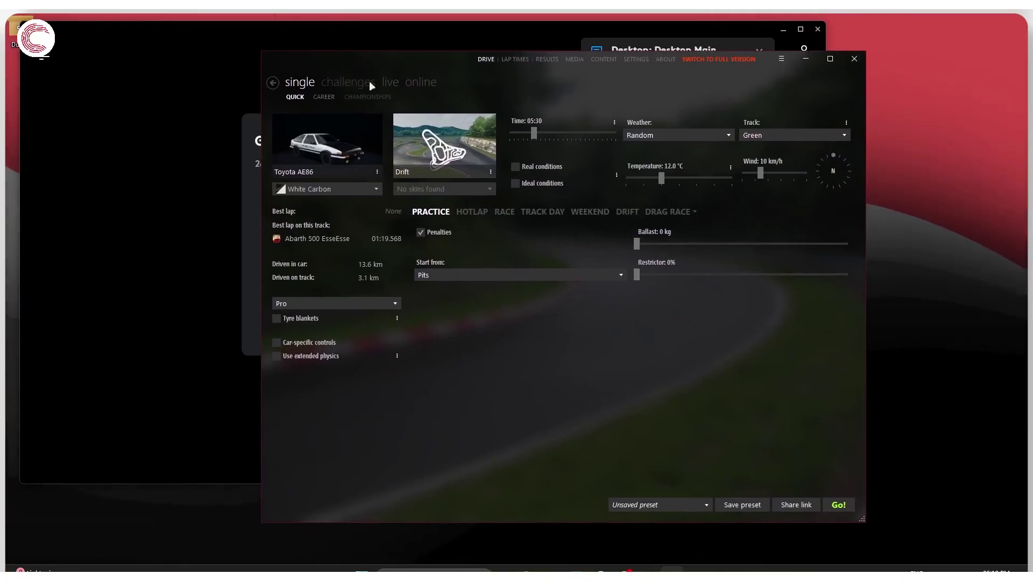
{"action": "left_click", "coordinate": [784, 29]}
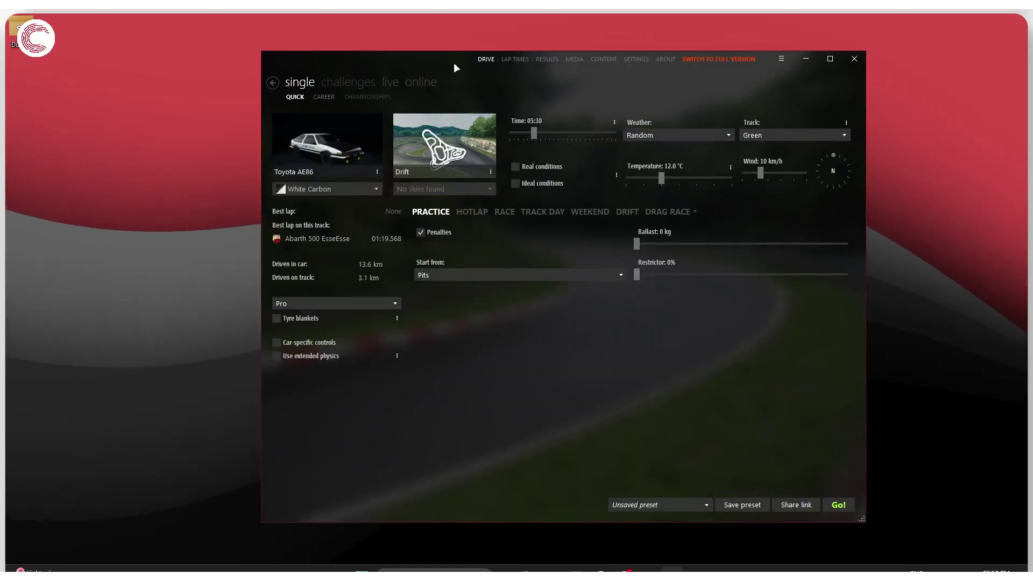
{"action": "left_click_drag", "start_coordinate": [454, 62], "coordinate": [300, 46]}
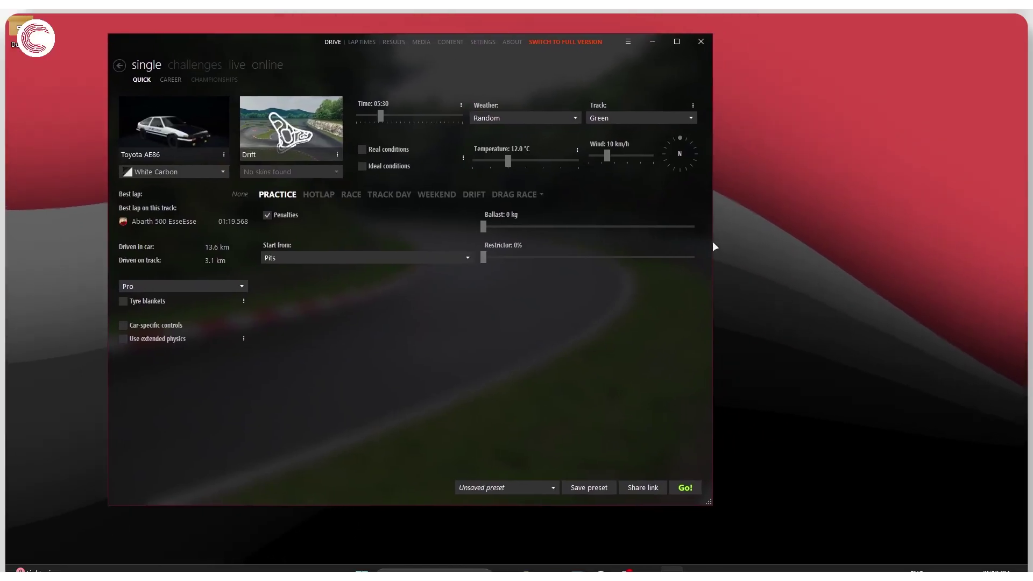
{"action": "left_click_drag", "start_coordinate": [713, 247], "coordinate": [977, 247]}
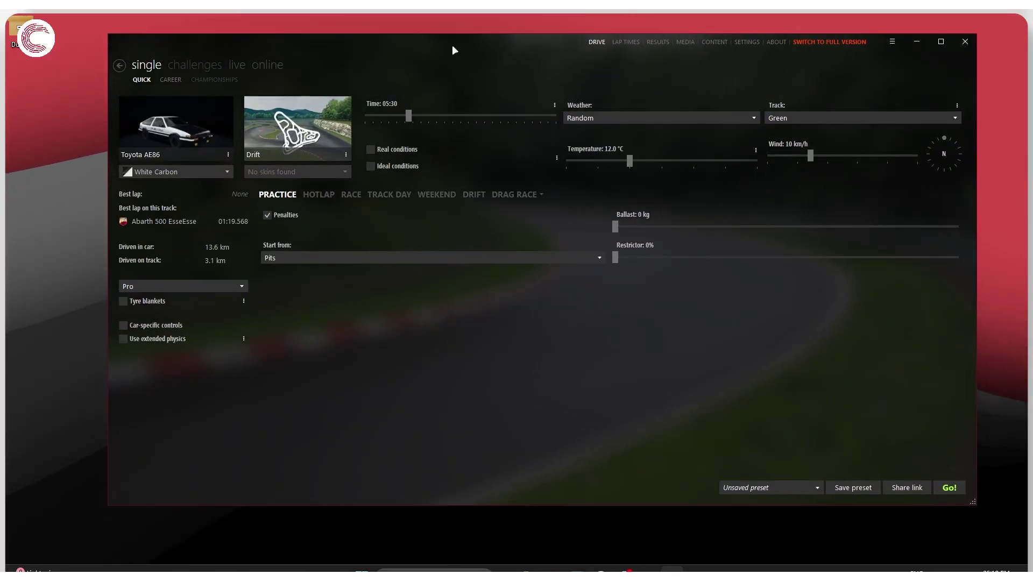
{"action": "left_click_drag", "start_coordinate": [454, 48], "coordinate": [419, 54]}
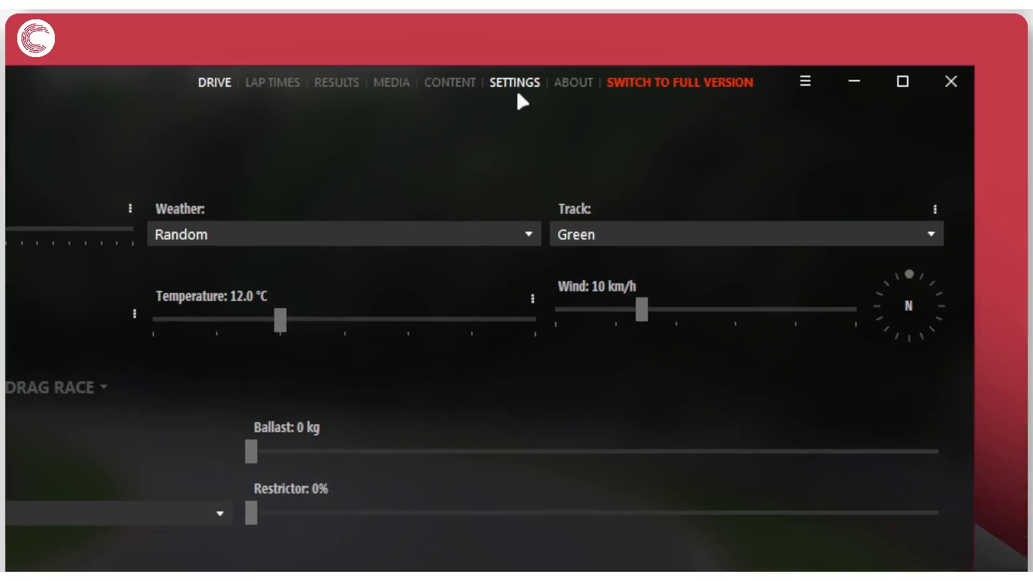
Step: Open the Assetto Corsa controls settings and set the input method to Wheel
{"action": "left_click", "coordinate": [517, 91]}
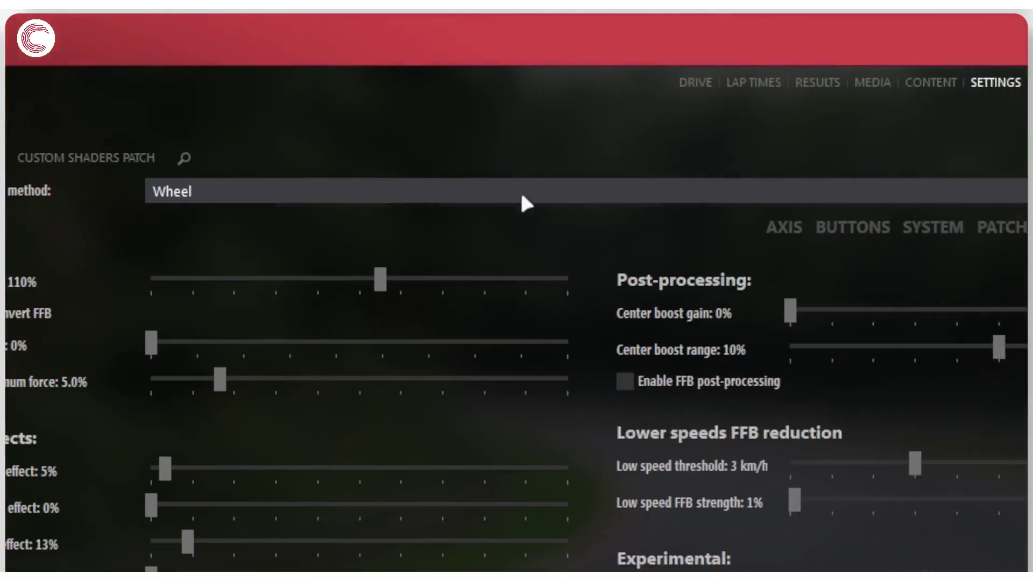
{"action": "left_click", "coordinate": [523, 197]}
{"action": "left_click", "coordinate": [519, 222]}
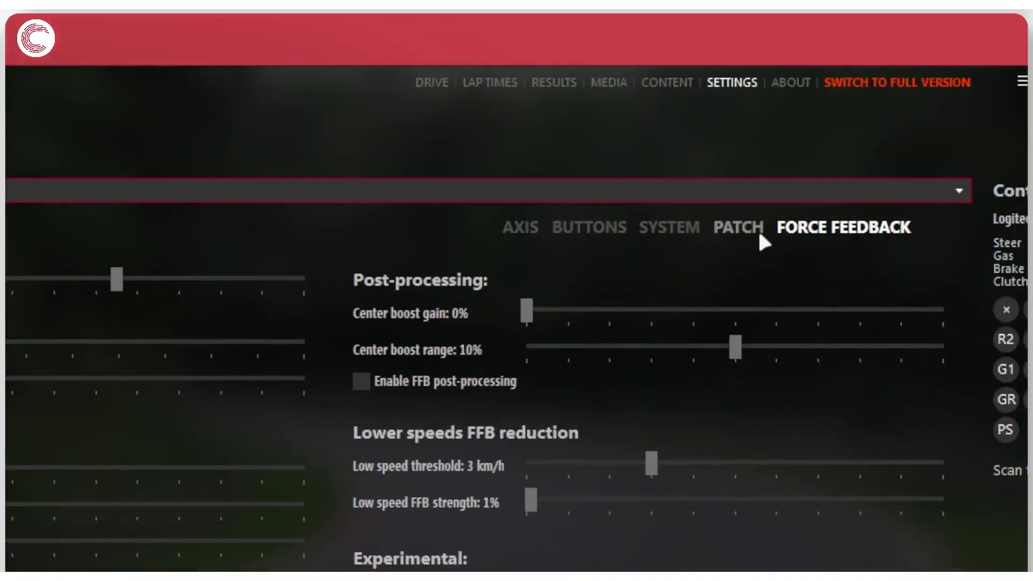
Step: Assign the Logitech G29 Steering Wheel to Steering and its Gas Pedal to Throttle, toggling the throttle's Invert option
{"action": "left_click", "coordinate": [525, 232]}
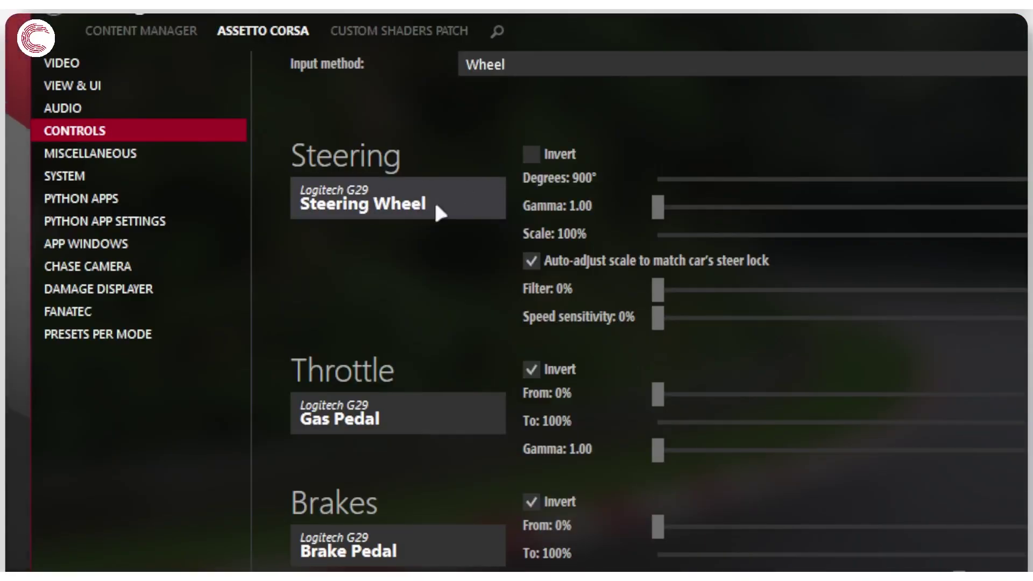
{"action": "left_click", "coordinate": [410, 206]}
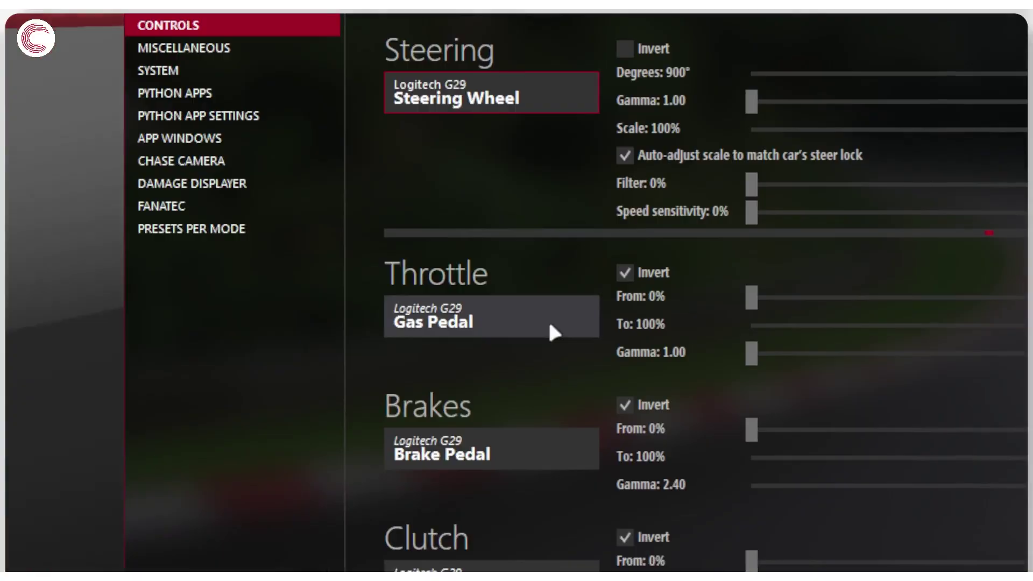
{"action": "scroll", "coordinate": [549, 329], "scroll_direction": "down", "scroll_amount": 3}
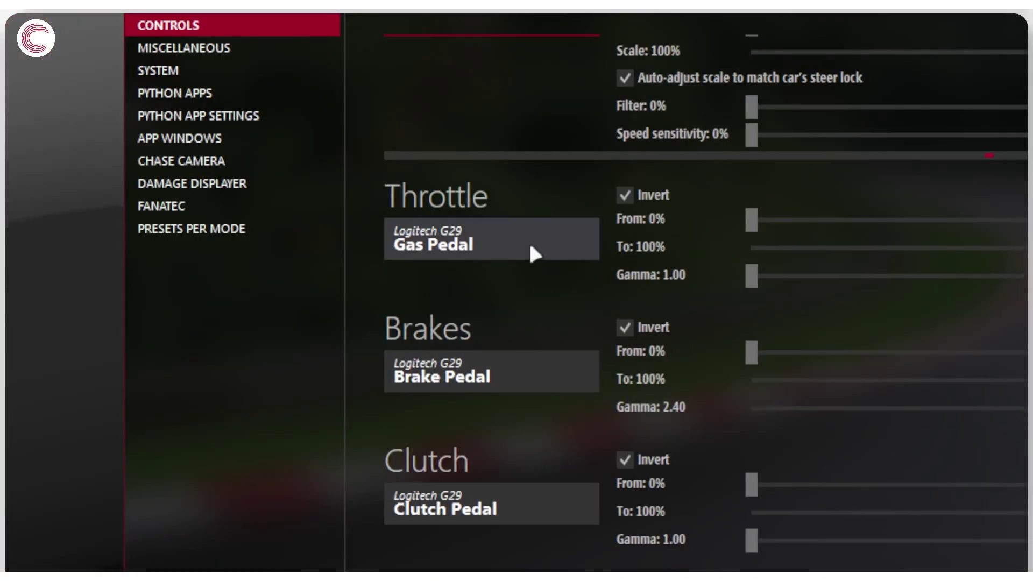
{"action": "left_click", "coordinate": [541, 239]}
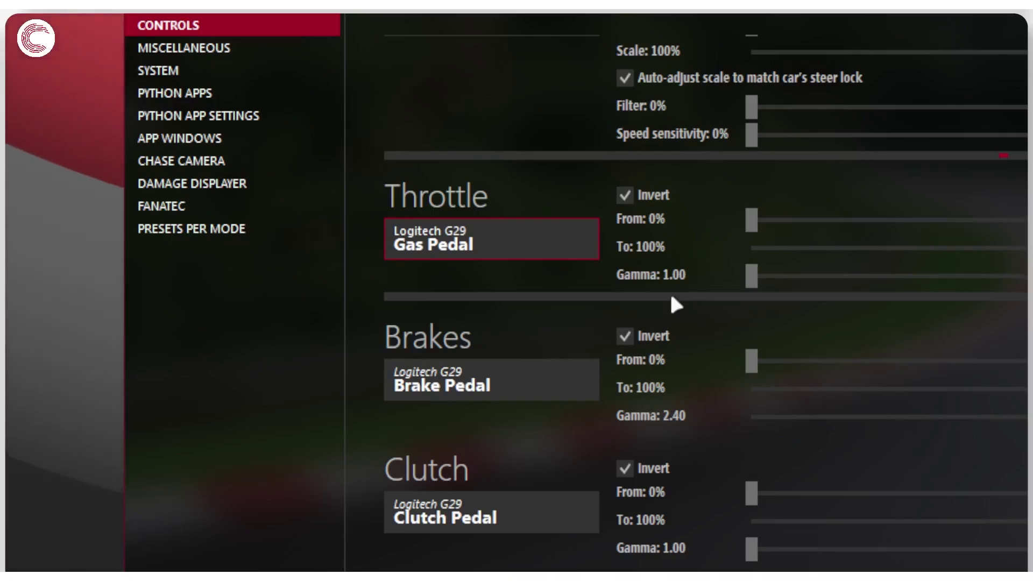
{"action": "left_click", "coordinate": [625, 195]}
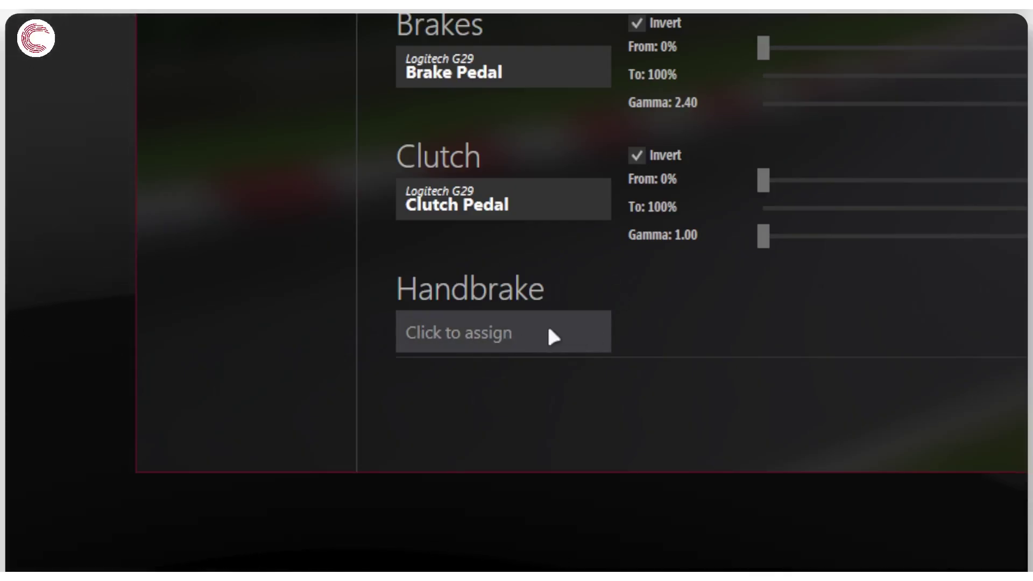
Step: Review the wheel's button bindings, covering the shifters, brake balance, turbo, traction control, ABS, engine brake, miscellaneous and view controls
{"action": "scroll", "coordinate": [560, 312], "scroll_direction": "up", "scroll_amount": 2}
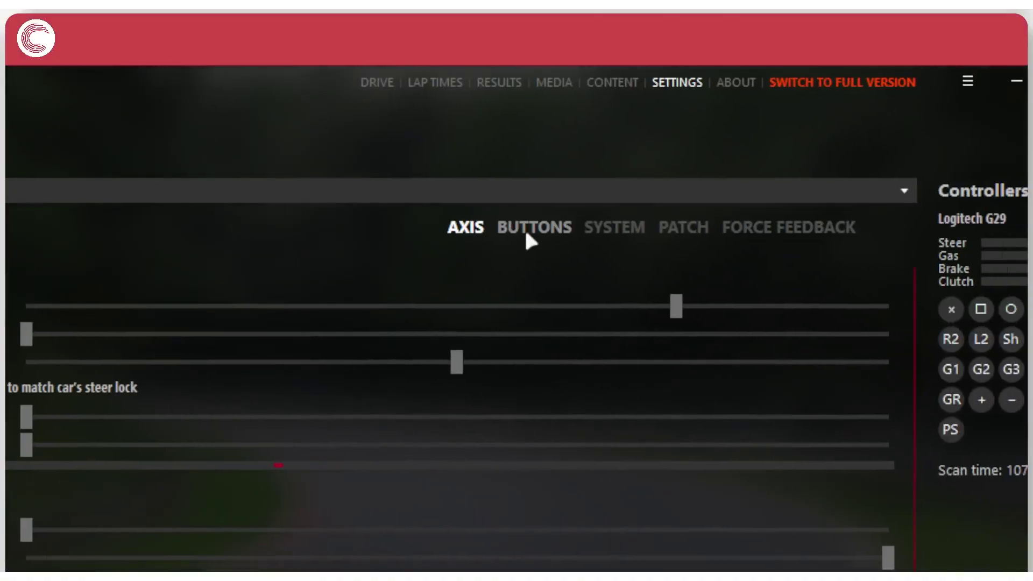
{"action": "left_click", "coordinate": [526, 233]}
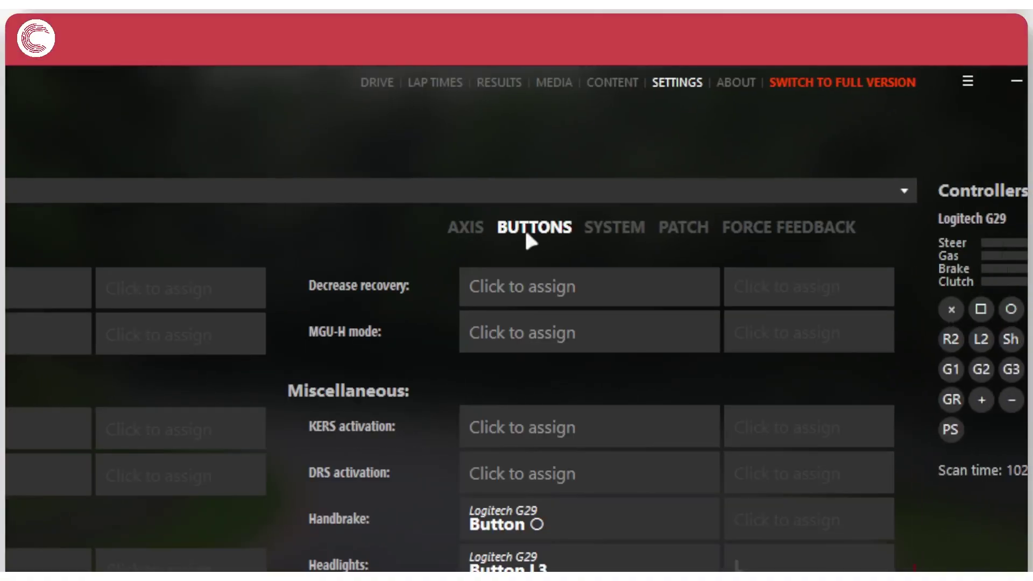
{"action": "scroll", "coordinate": [740, 451], "scroll_direction": "up", "scroll_amount": 10}
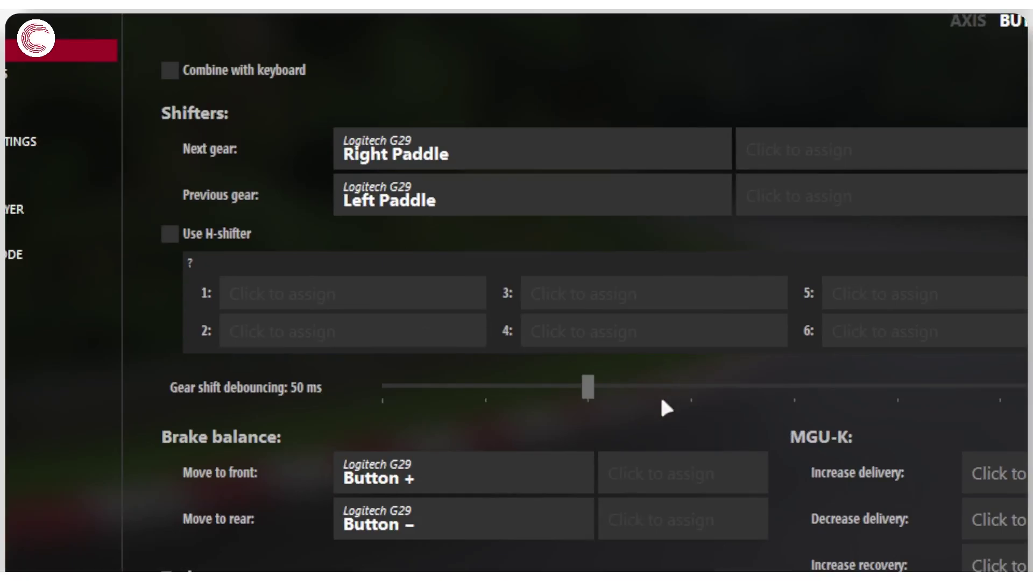
{"action": "scroll", "coordinate": [661, 399], "scroll_direction": "down", "scroll_amount": 4}
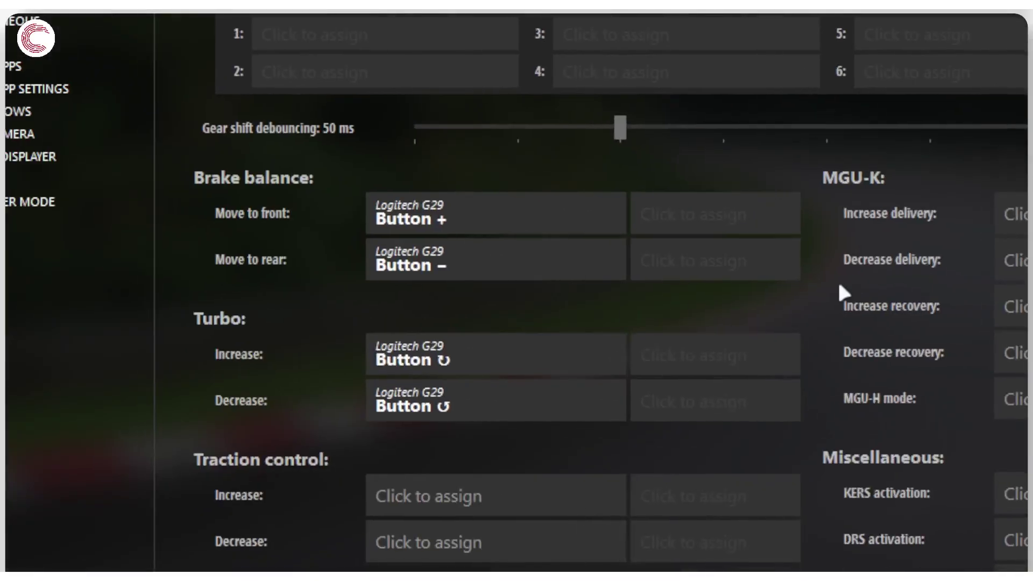
{"action": "scroll", "coordinate": [840, 286], "scroll_direction": "down", "scroll_amount": 3}
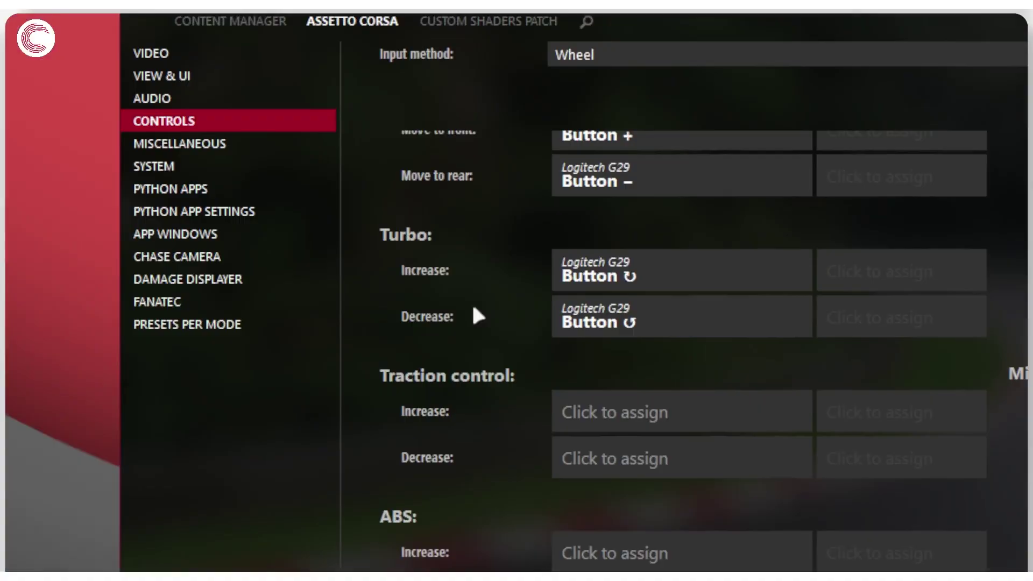
{"action": "scroll", "coordinate": [474, 307], "scroll_direction": "up", "scroll_amount": 2}
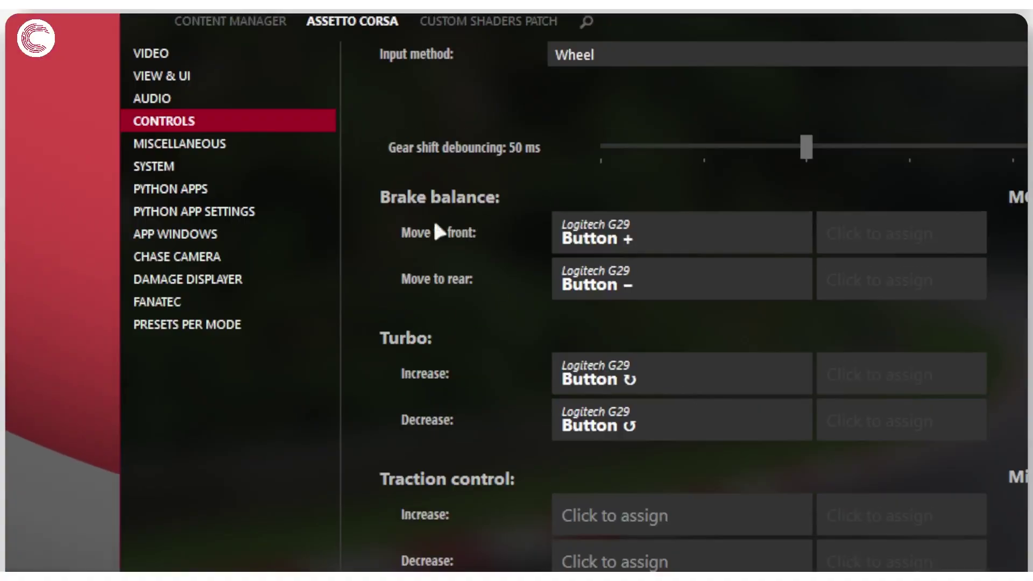
{"action": "scroll", "coordinate": [508, 377], "scroll_direction": "down", "scroll_amount": 3}
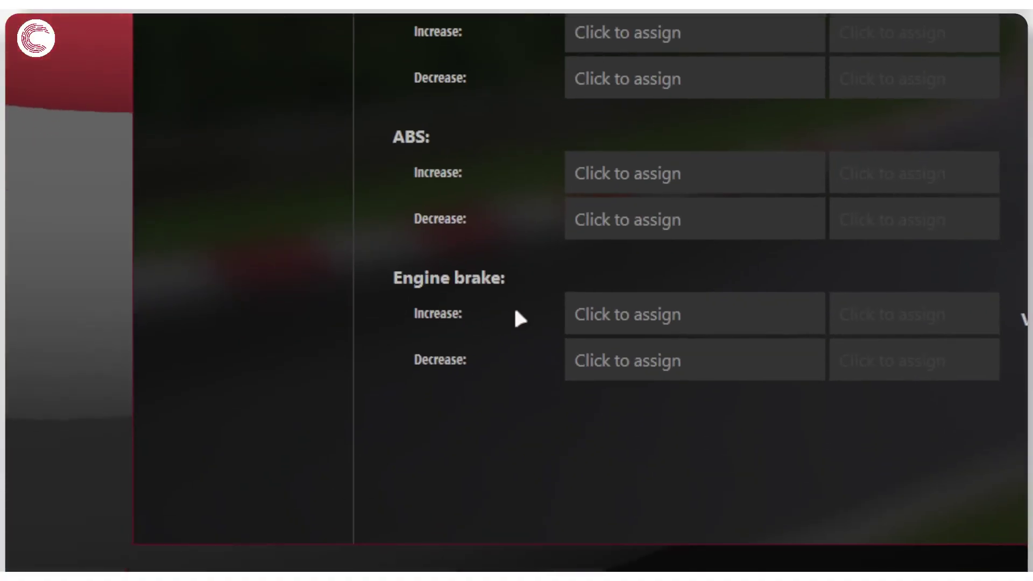
{"action": "scroll", "coordinate": [517, 346], "scroll_direction": "down", "scroll_amount": 2}
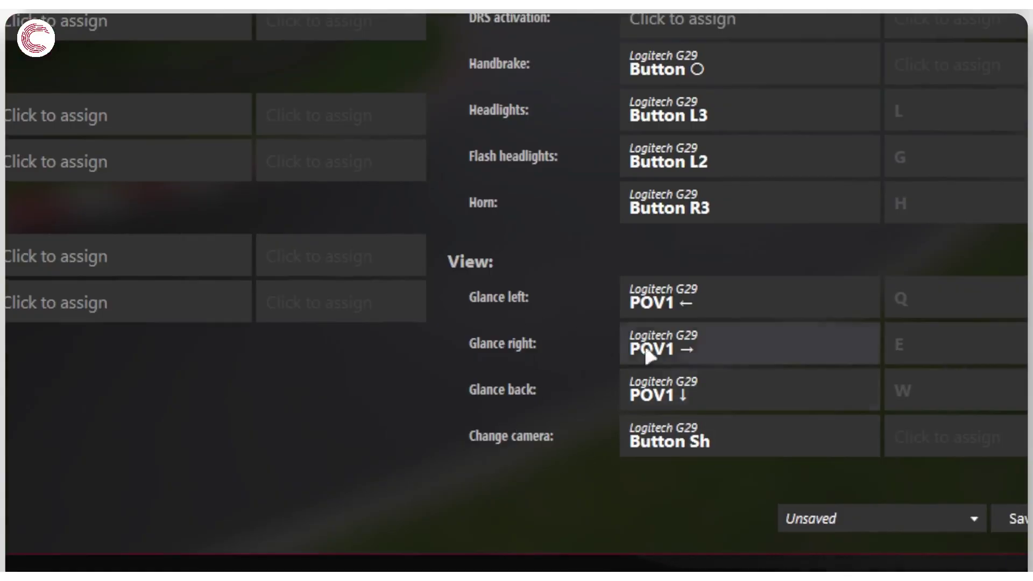
{"action": "scroll", "coordinate": [532, 210], "scroll_direction": "up", "scroll_amount": 6}
{"action": "scroll", "coordinate": [533, 217], "scroll_direction": "up", "scroll_amount": 1}
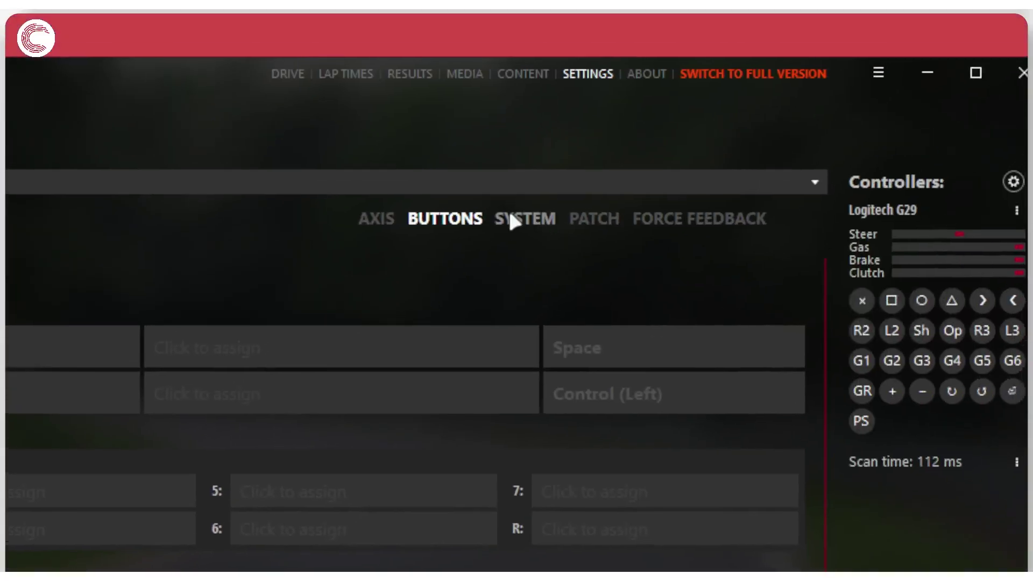
Step: Review the system shortcut bindings for the online, car, UI, replay and Discord commands
{"action": "left_click", "coordinate": [514, 220]}
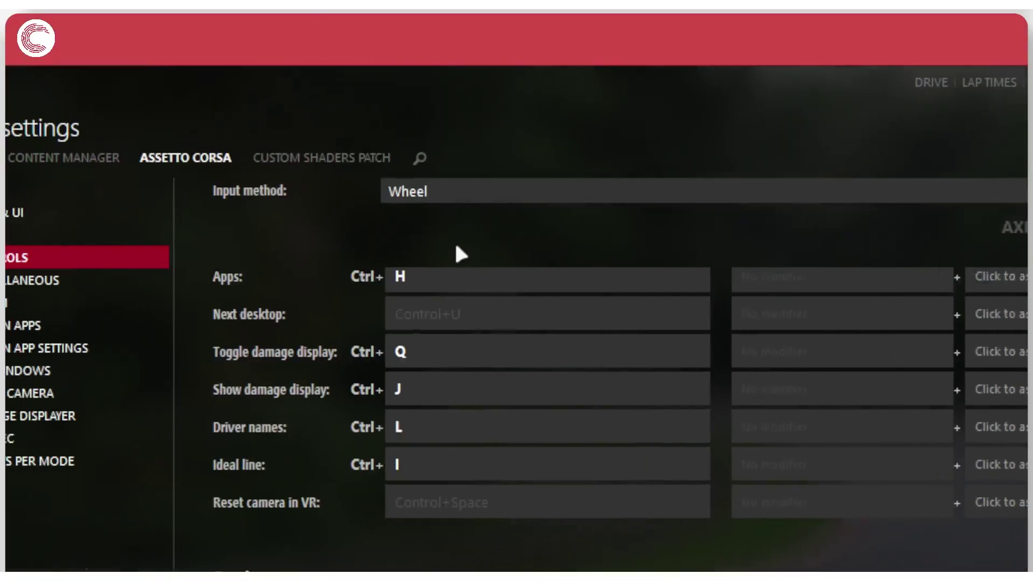
{"action": "scroll", "coordinate": [455, 247], "scroll_direction": "down", "scroll_amount": 8}
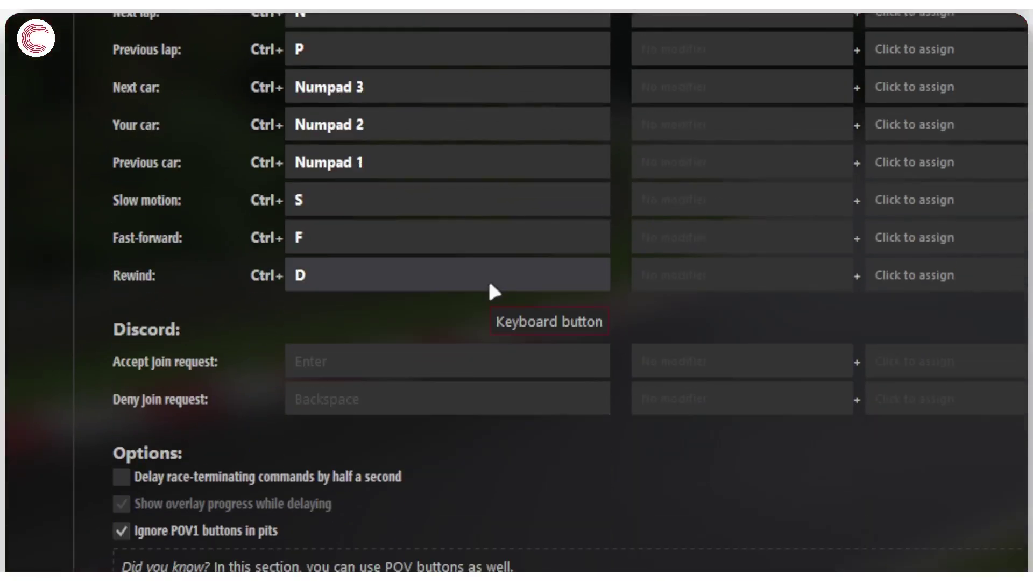
{"action": "scroll", "coordinate": [452, 365], "scroll_direction": "up", "scroll_amount": 7}
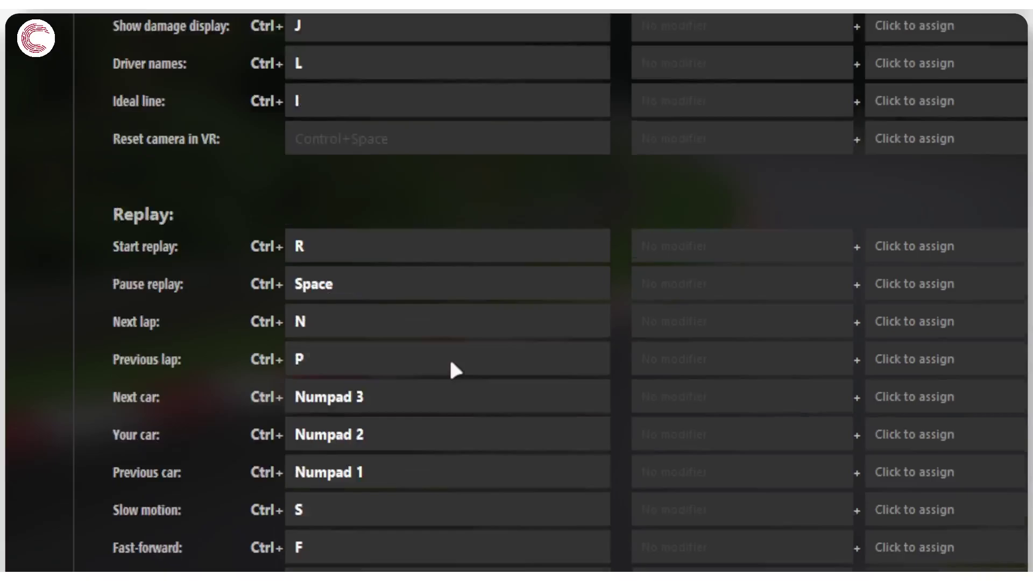
{"action": "scroll", "coordinate": [451, 258], "scroll_direction": "up", "scroll_amount": 3}
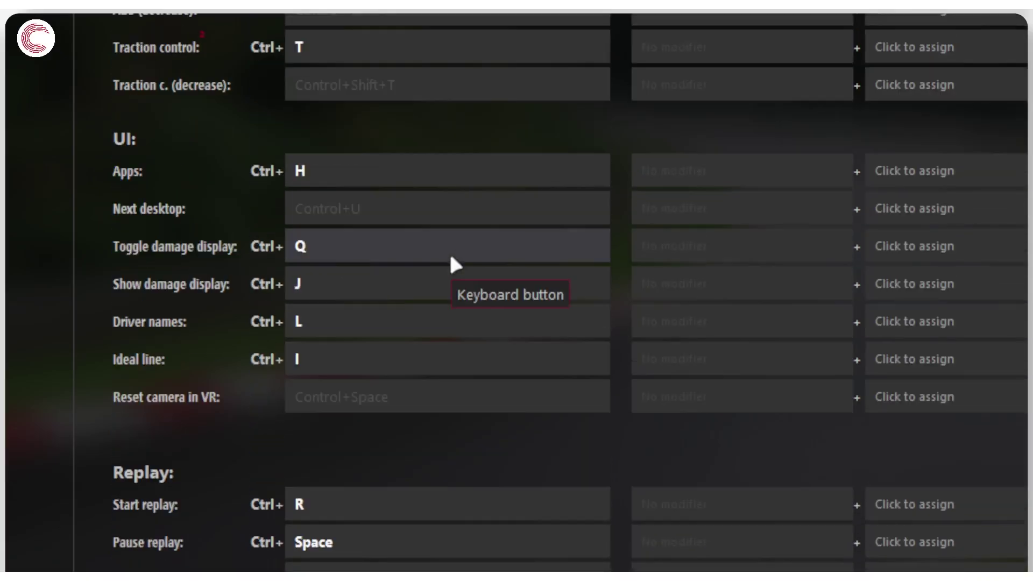
{"action": "scroll", "coordinate": [449, 256], "scroll_direction": "up", "scroll_amount": 5}
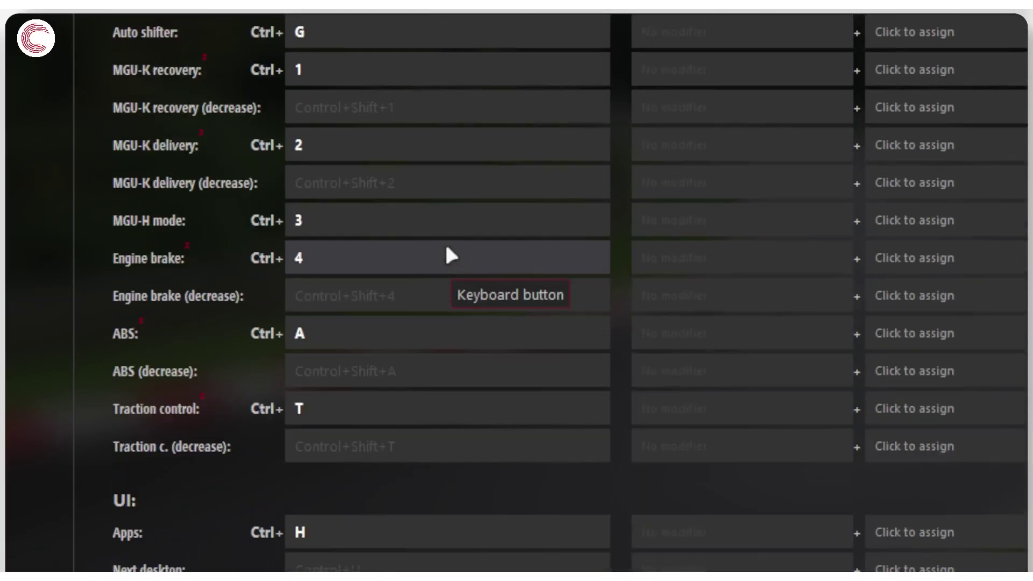
{"action": "scroll", "coordinate": [406, 253], "scroll_direction": "up", "scroll_amount": 4}
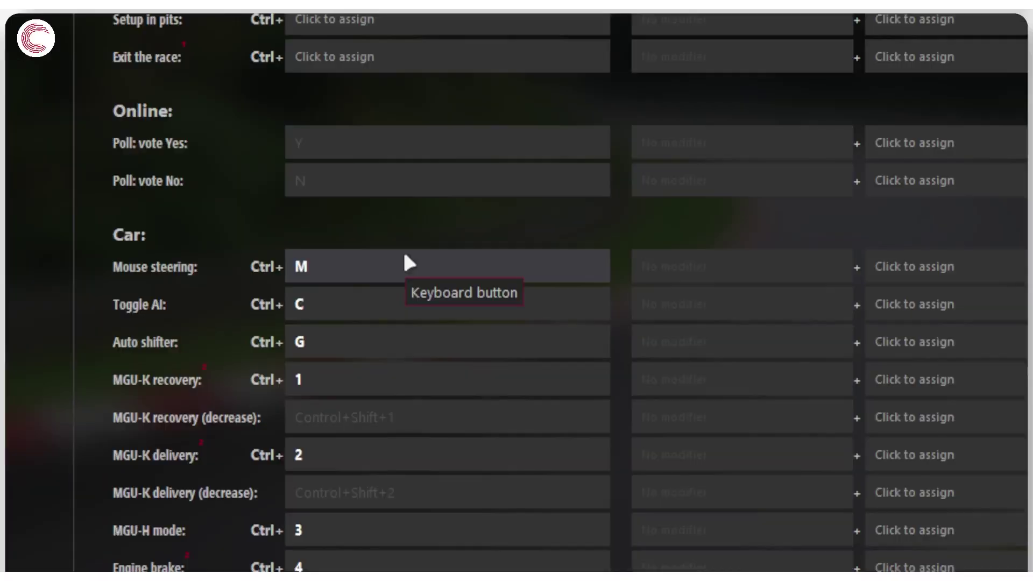
{"action": "scroll", "coordinate": [403, 249], "scroll_direction": "down", "scroll_amount": 5}
{"action": "scroll", "coordinate": [403, 250], "scroll_direction": "up", "scroll_amount": 8}
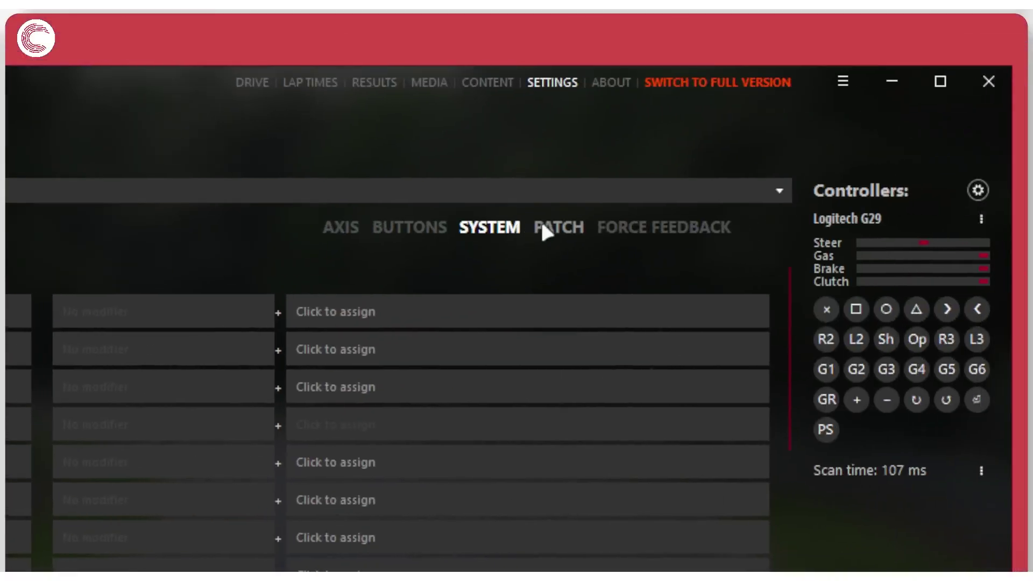
Step: Review the patch control bindings in the Miscellaneous and Car sections
{"action": "left_click", "coordinate": [555, 229]}
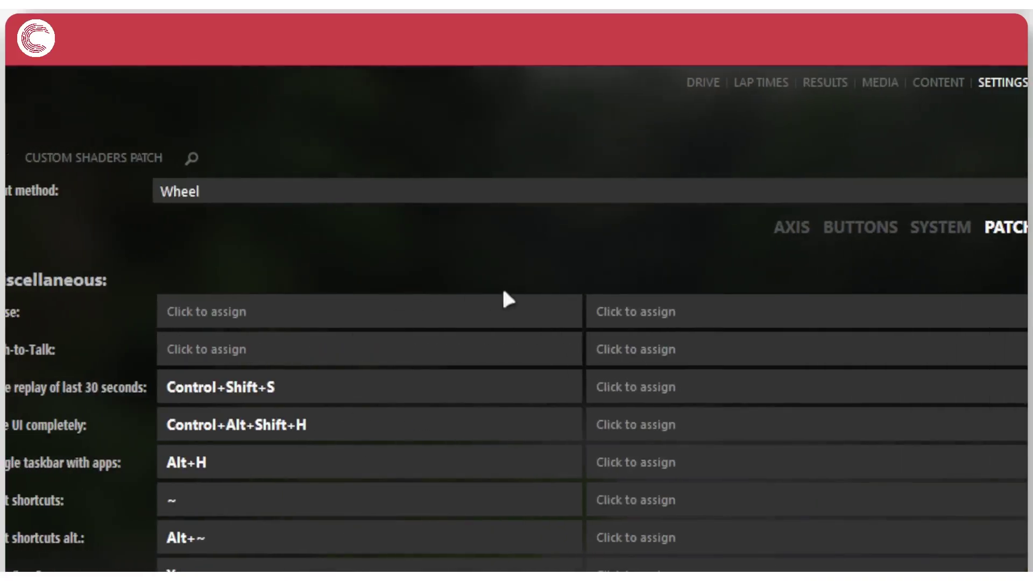
{"action": "scroll", "coordinate": [212, 491], "scroll_direction": "down", "scroll_amount": 6}
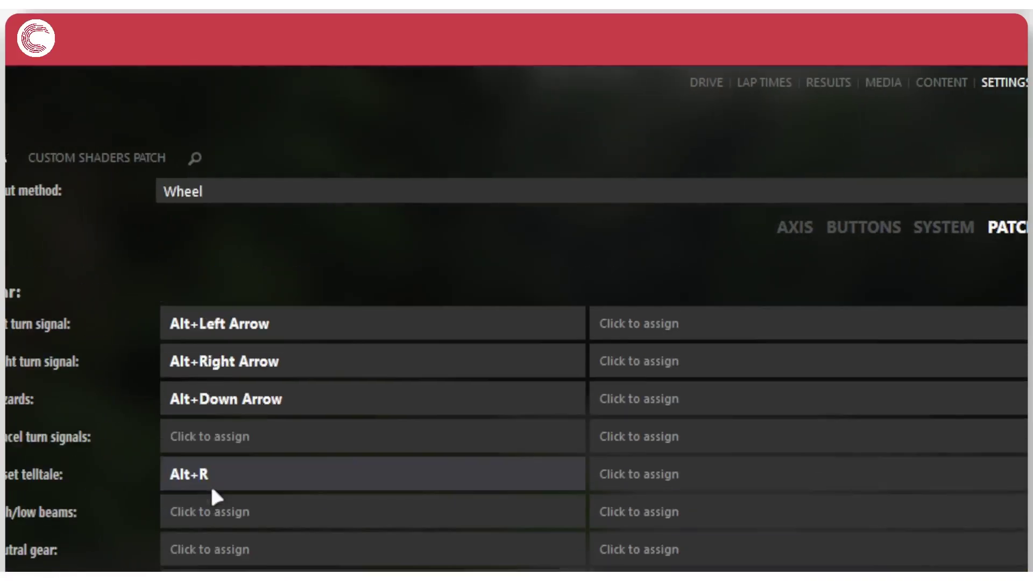
{"action": "scroll", "coordinate": [212, 491], "scroll_direction": "up", "scroll_amount": 6}
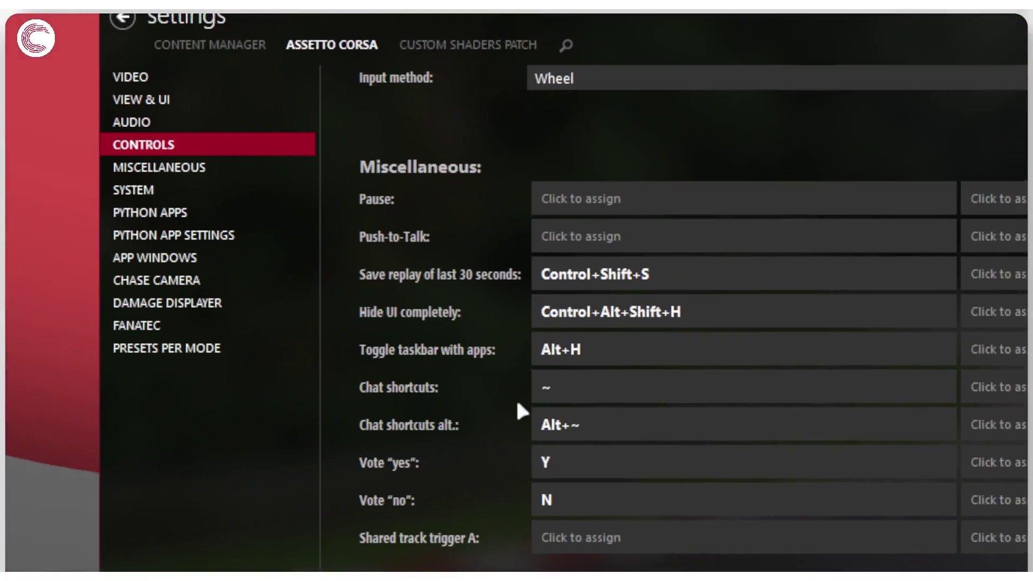
{"action": "scroll", "coordinate": [423, 185], "scroll_direction": "down", "scroll_amount": 5}
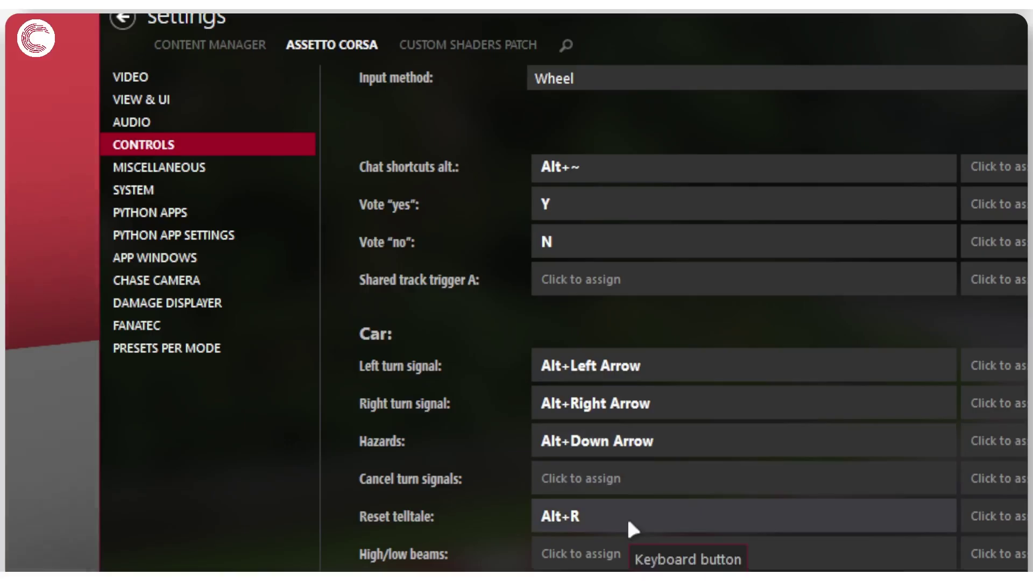
{"action": "scroll", "coordinate": [634, 514], "scroll_direction": "down", "scroll_amount": 3}
{"action": "scroll", "coordinate": [631, 514], "scroll_direction": "down", "scroll_amount": 1}
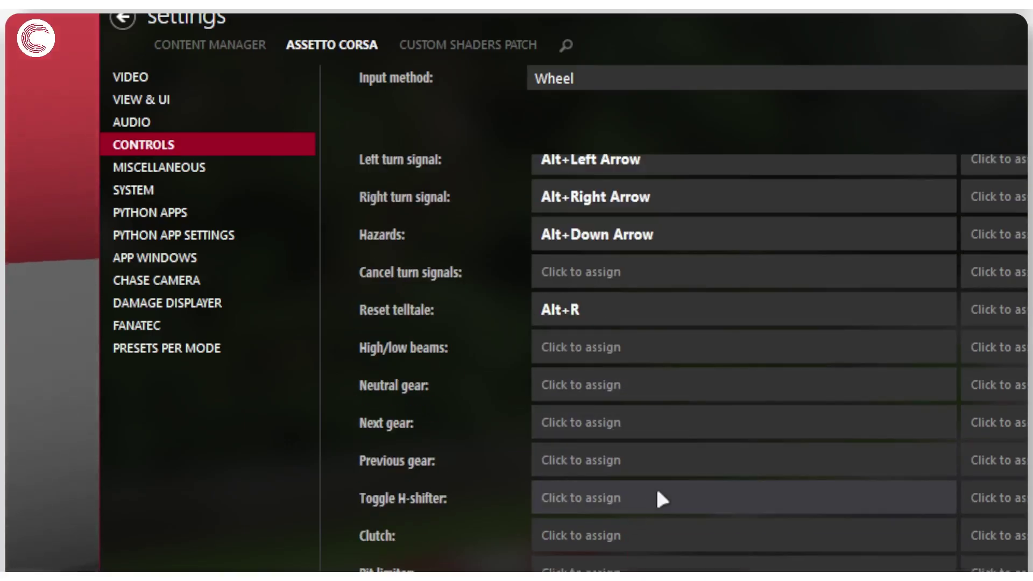
{"action": "scroll", "coordinate": [653, 466], "scroll_direction": "down", "scroll_amount": 2}
{"action": "scroll", "coordinate": [526, 316], "scroll_direction": "up", "scroll_amount": 6}
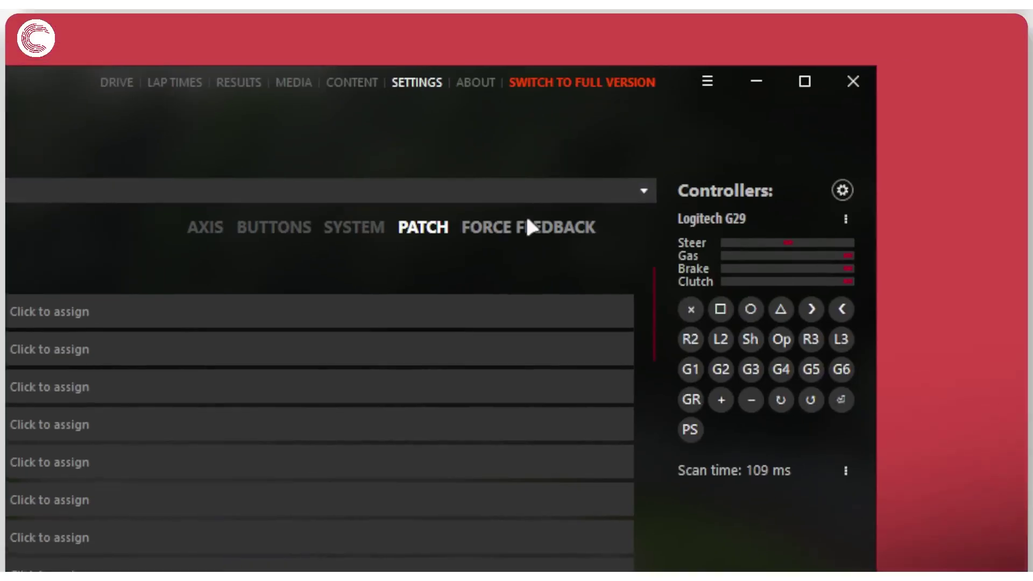
Step: Open the wheel's force feedback settings
{"action": "left_click", "coordinate": [529, 227]}
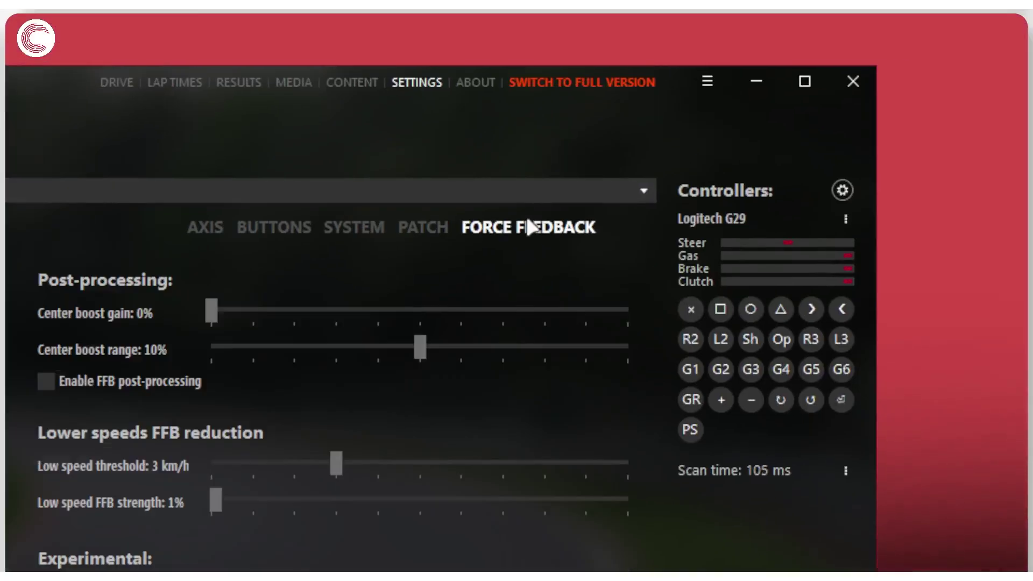